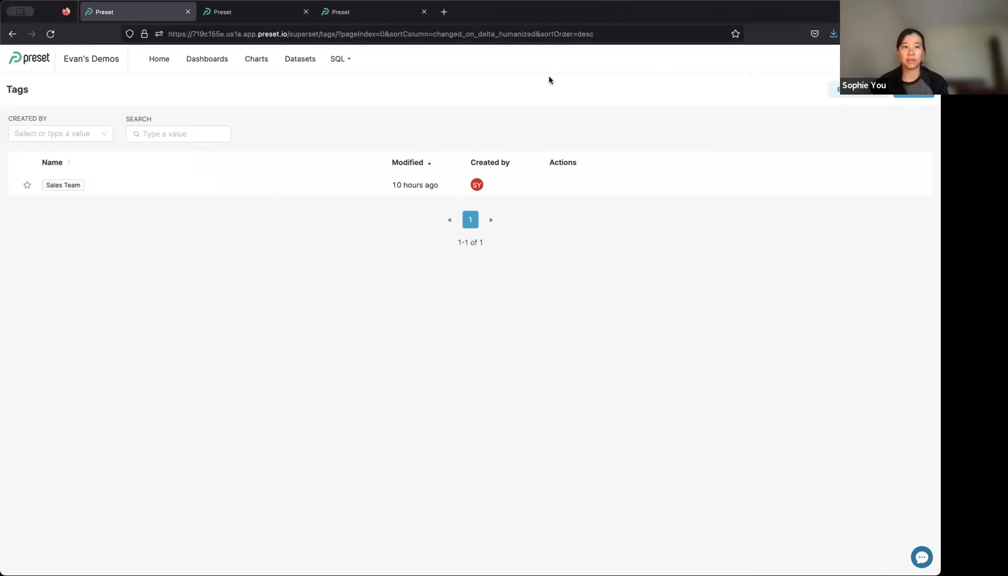
Start a new tag named Guitar Store with the description "Store data".
mouse_move(914, 92)
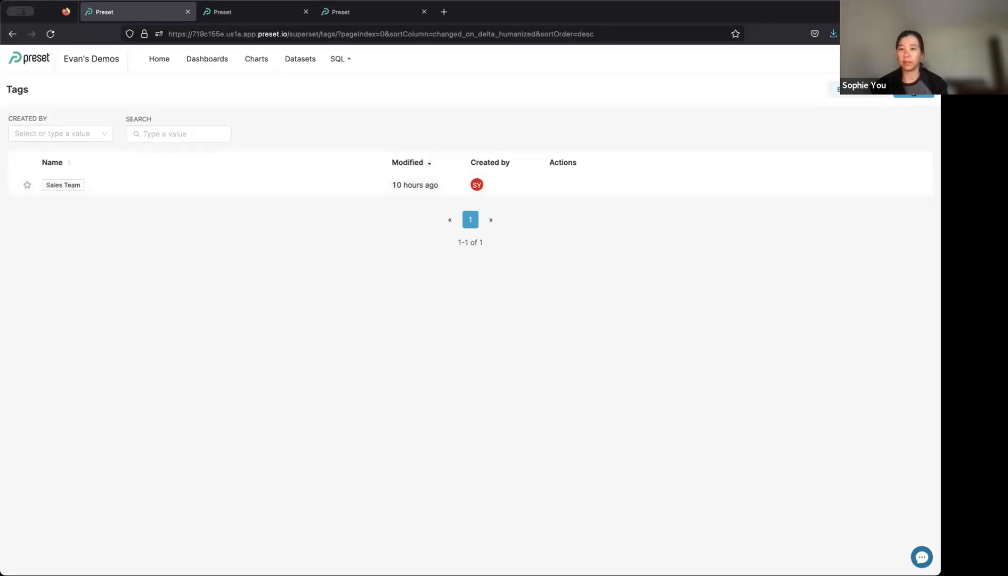
left_click(914, 92)
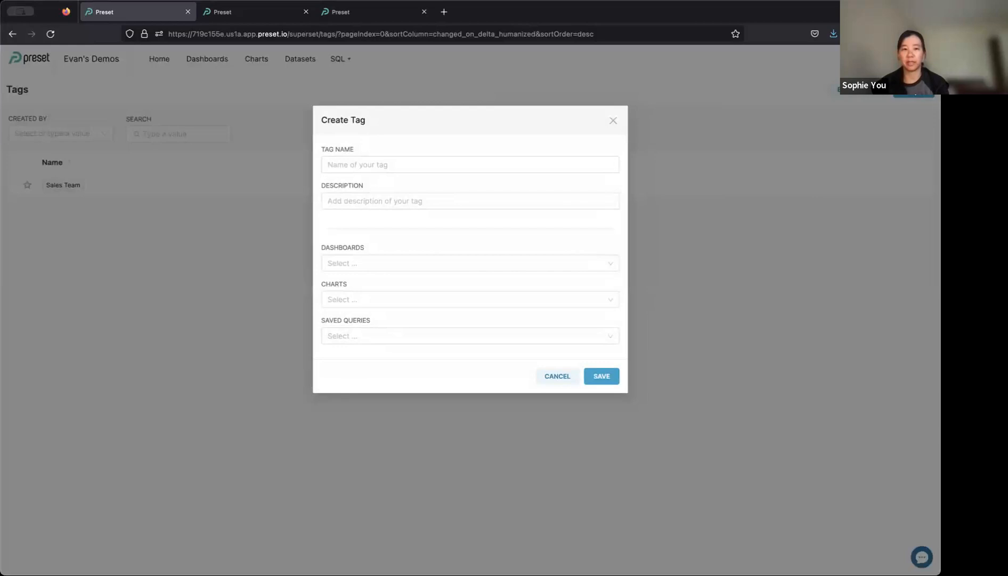
left_click(538, 166)
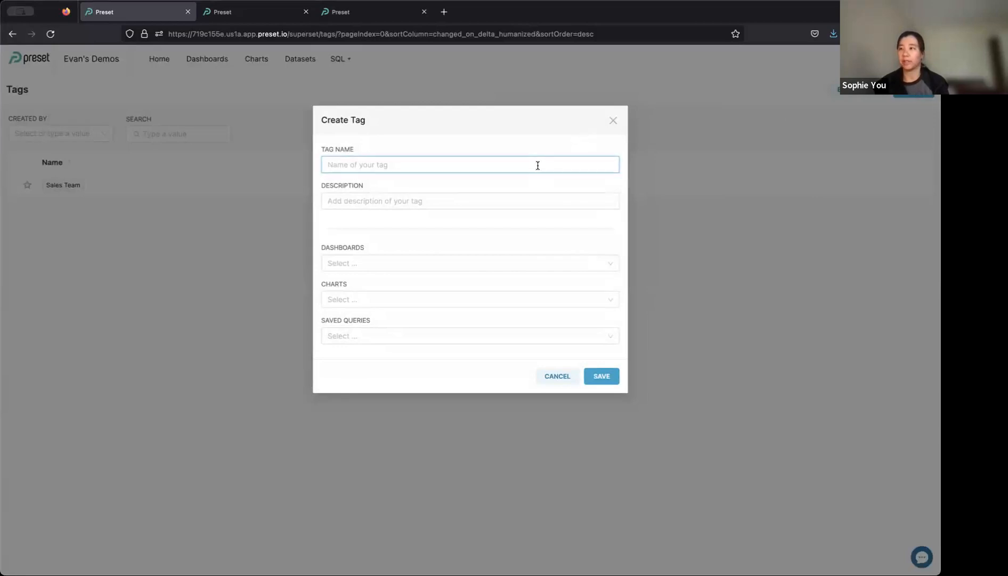
type("Guit")
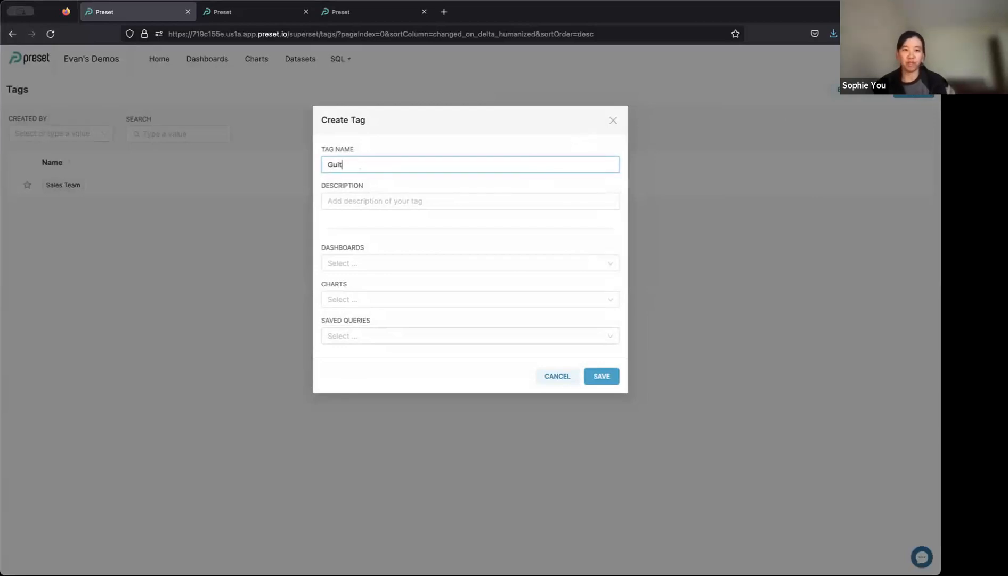
type("ar Store")
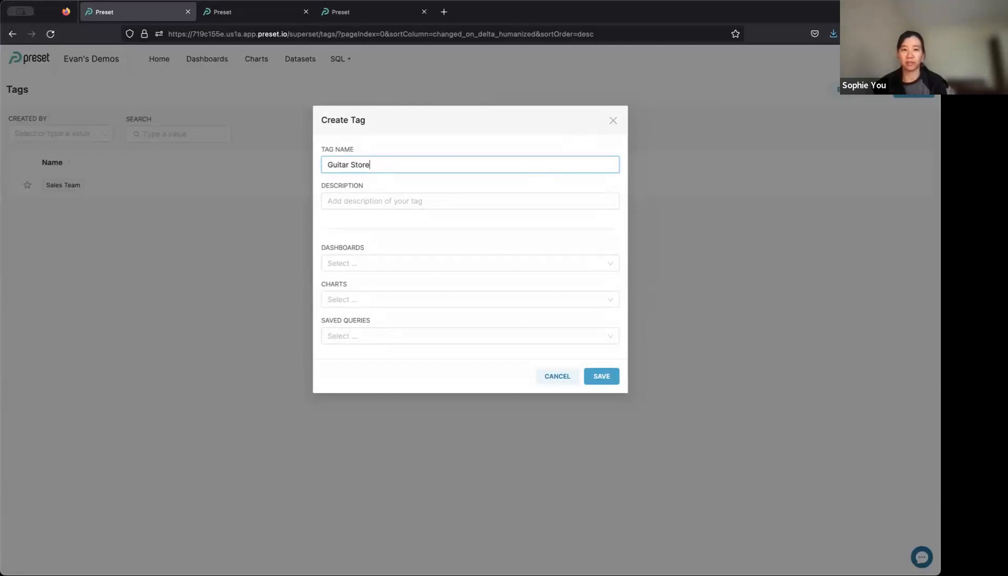
left_click(531, 199)
type("Store data")
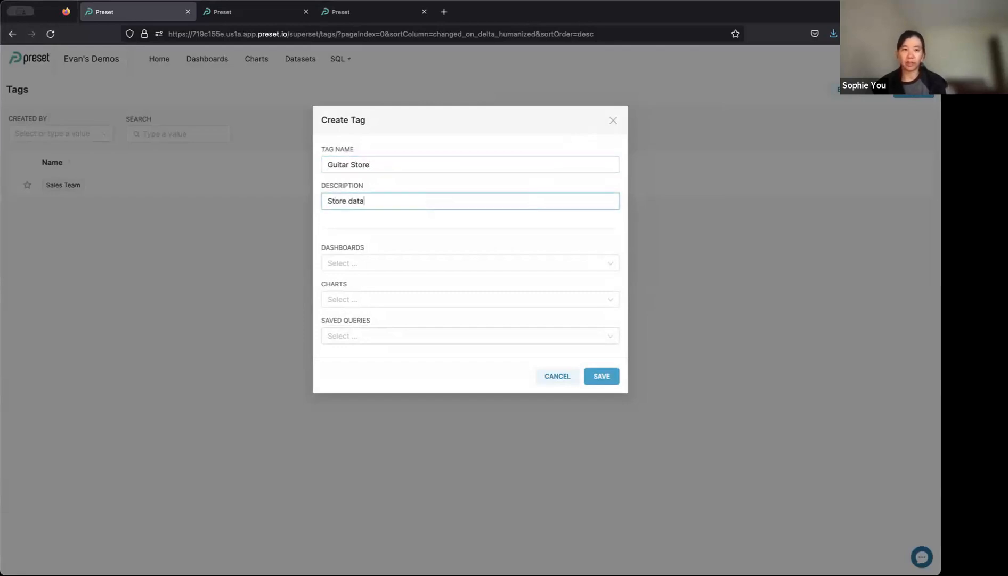
left_click(520, 228)
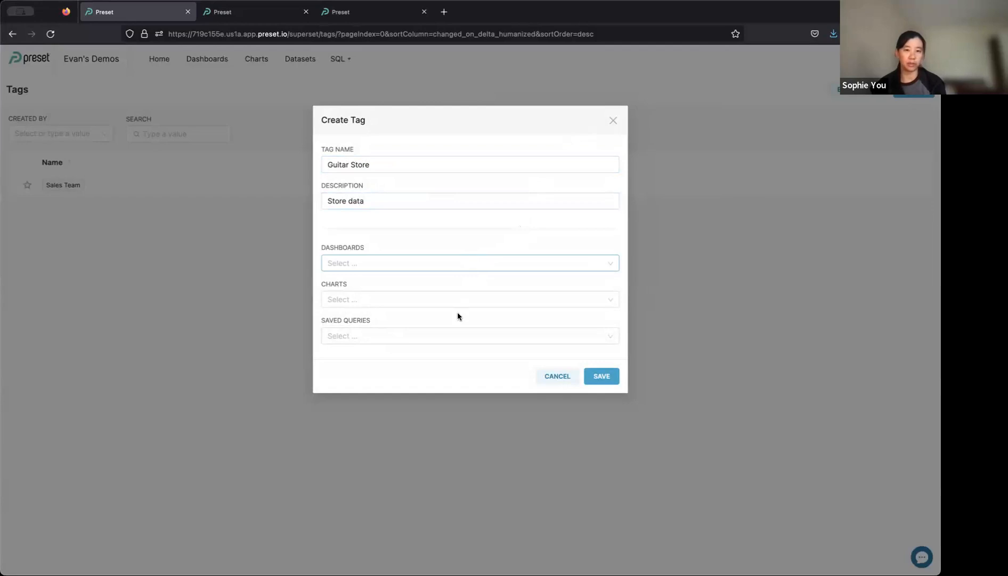
Assign the new tag to the Sales Dashboard and Guitar Store dashboards and save it.
left_click(468, 259)
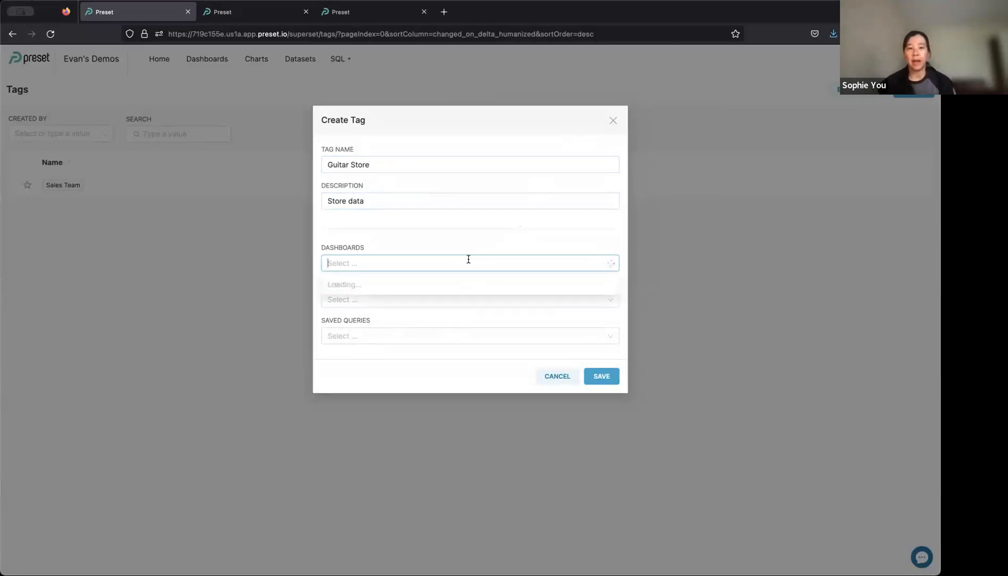
type("sales")
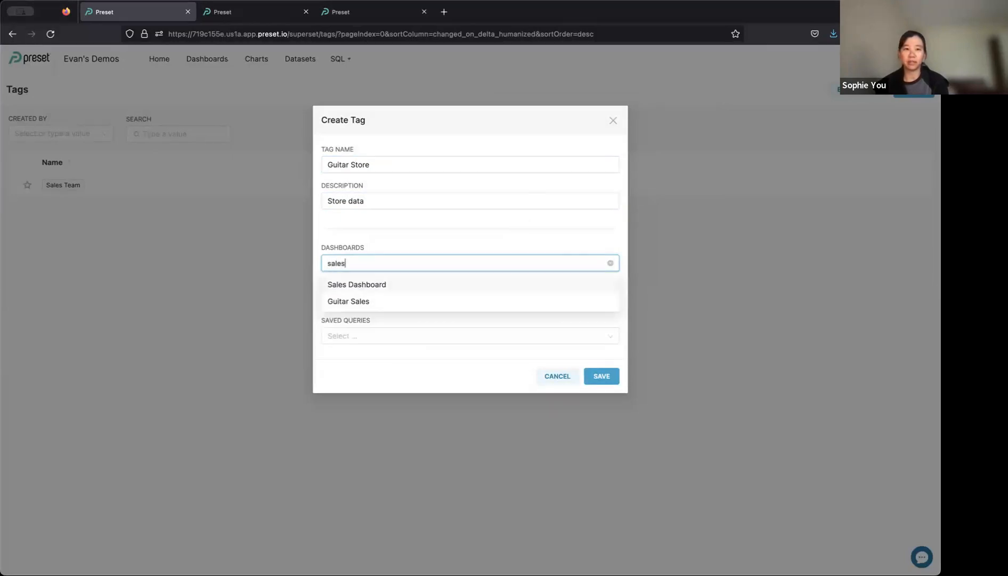
key("Return")
key("ctrl+a")
type("guitar store")
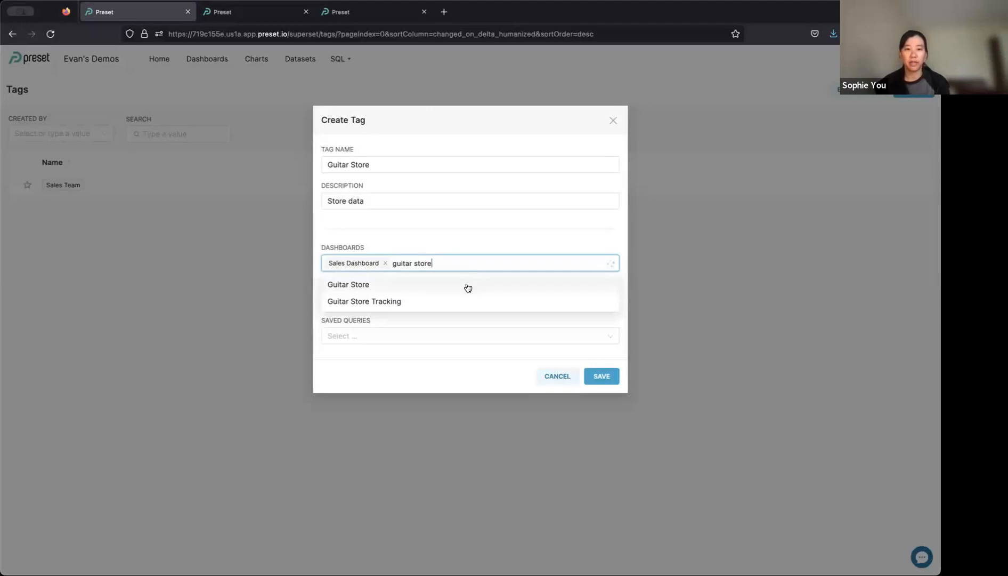
left_click(468, 287)
left_click(501, 234)
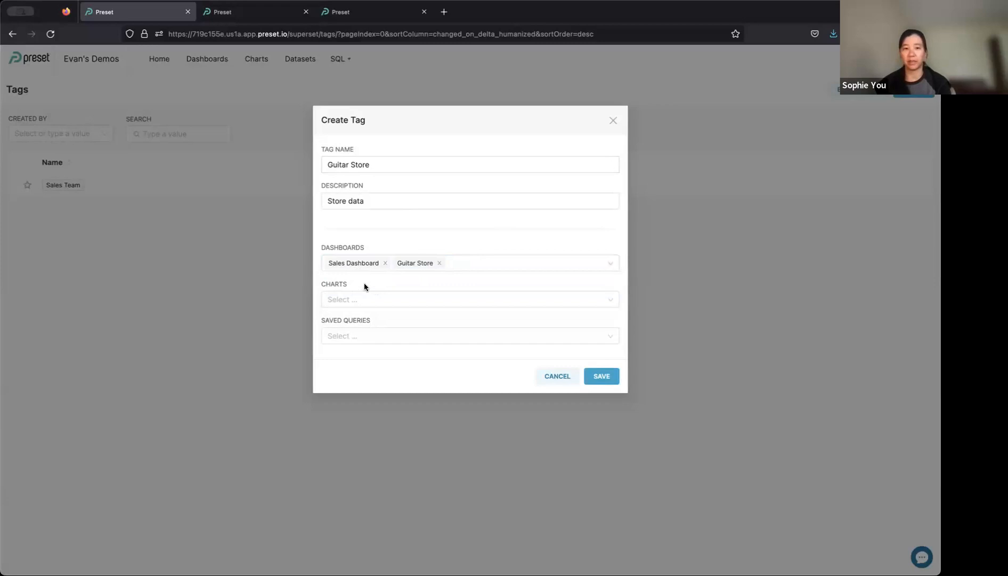
left_click(595, 377)
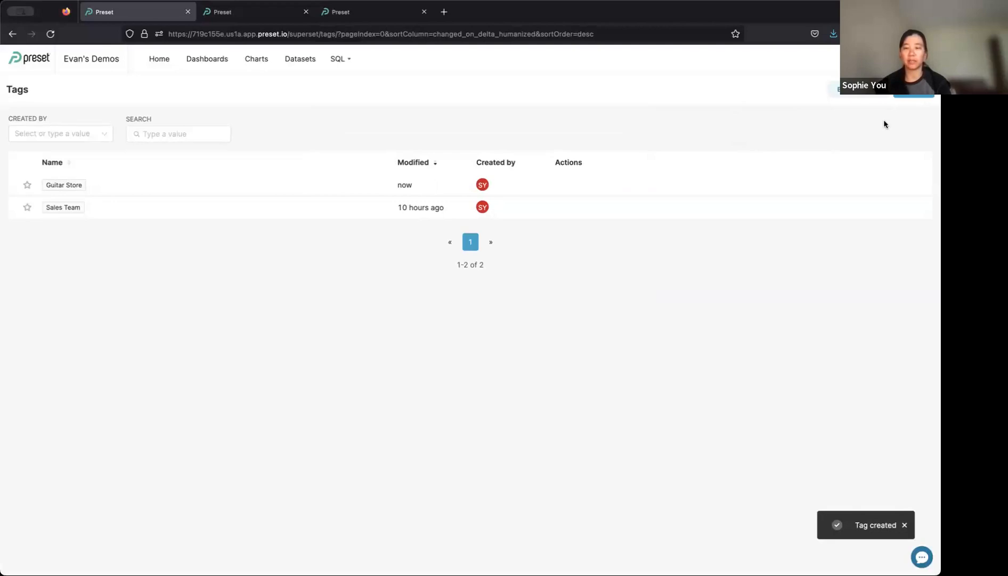
Bulk-tag the charts Sales over Time, Total Sales, Transit Time, Fulfilment Time and "Average instrument price, by brand" with Guitar Store.
mouse_move(909, 59)
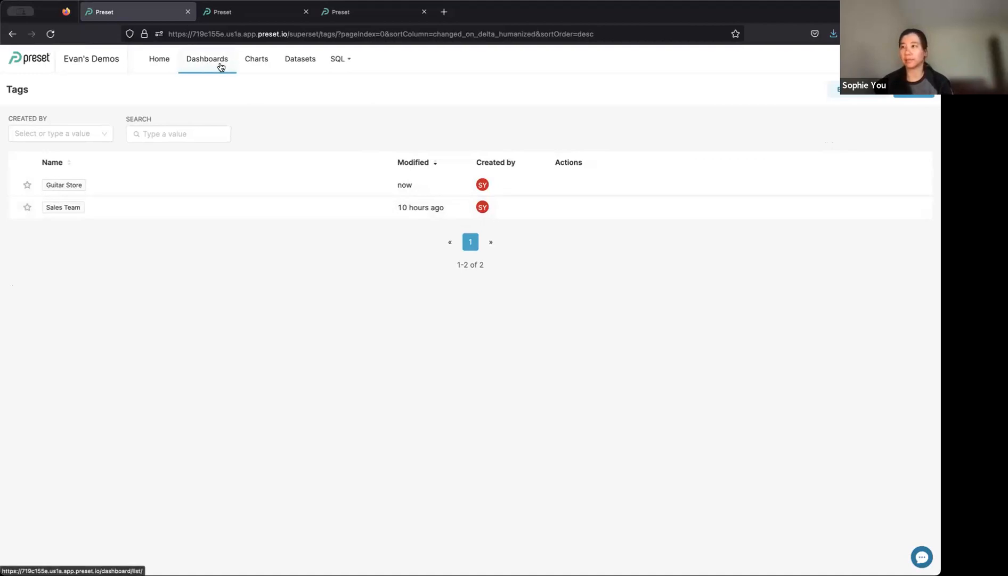
left_click(259, 67)
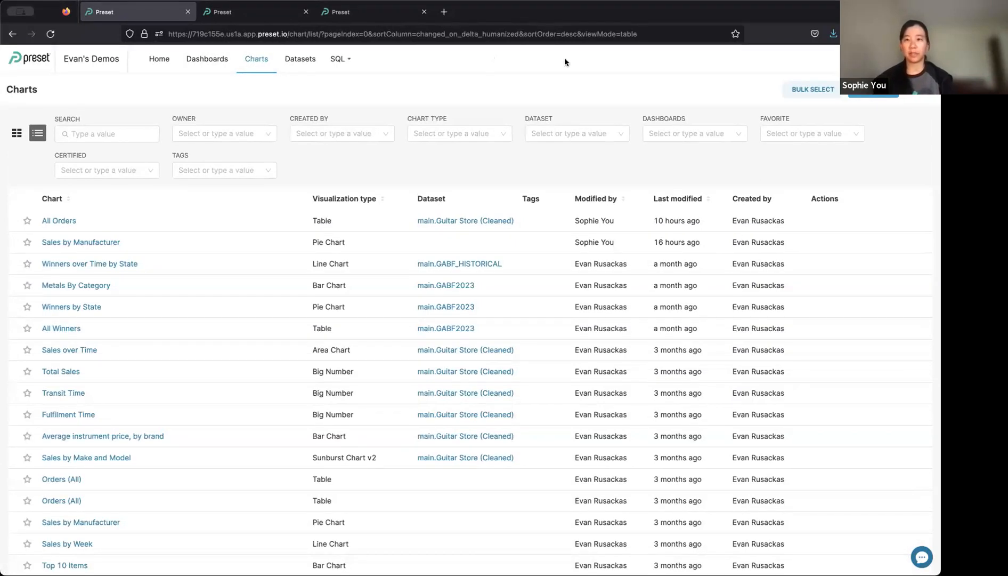
left_click(807, 91)
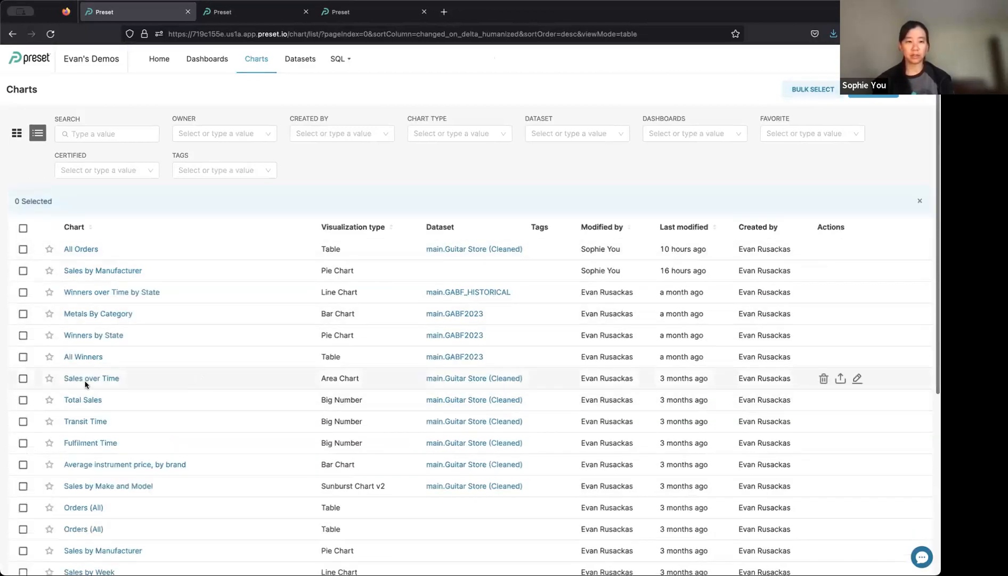
left_click(23, 379)
left_click(23, 400)
left_click(23, 422)
left_click(23, 444)
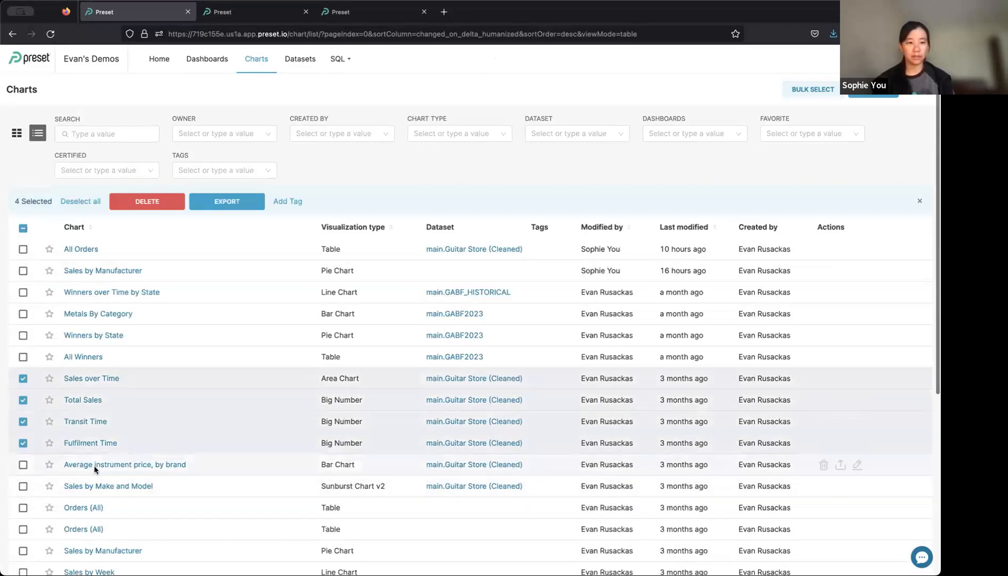
left_click(23, 464)
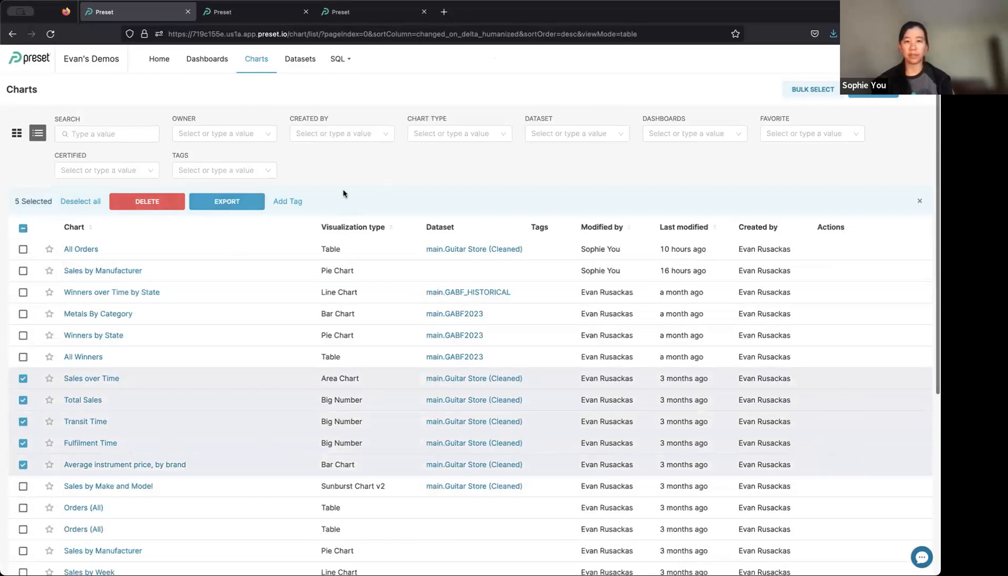
left_click(287, 202)
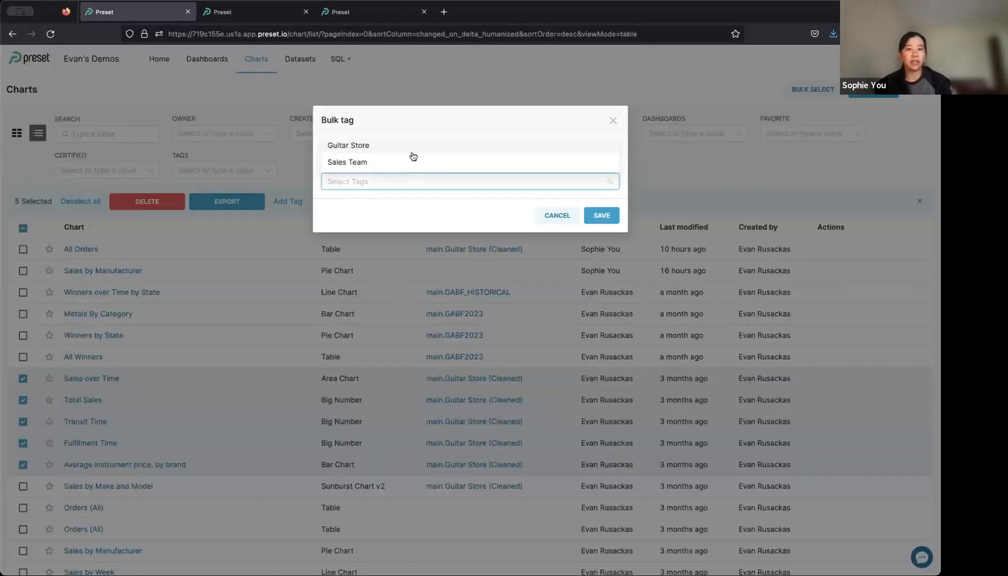
left_click(416, 152)
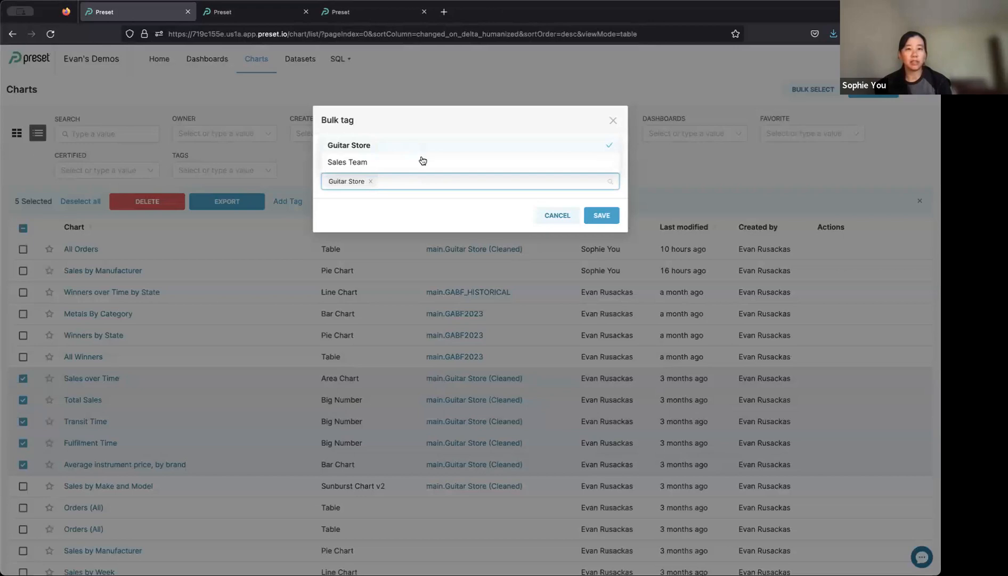
left_click(599, 216)
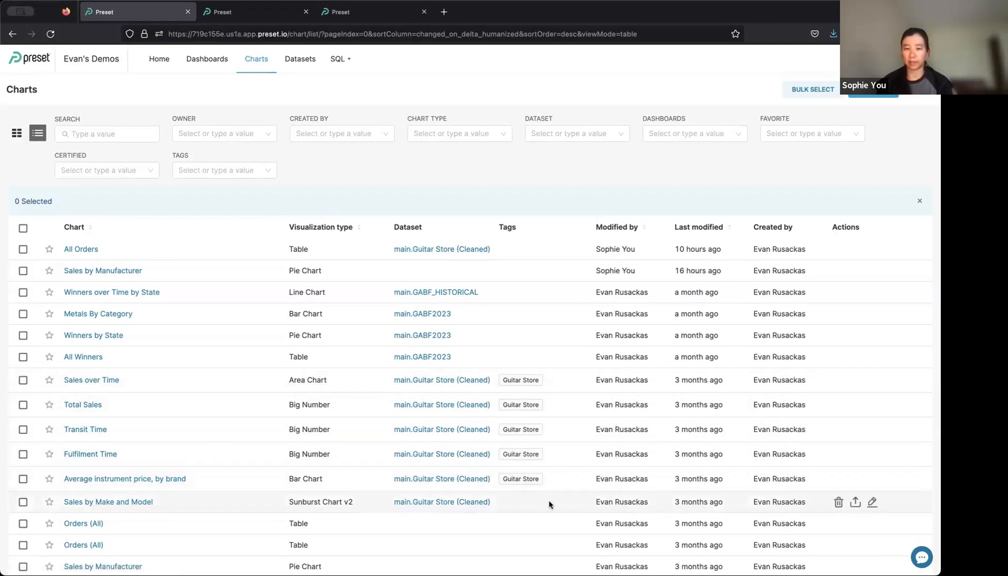
Add the Guitar Store tag in the properties of the Sales by Make and Model chart and save.
left_click(872, 501)
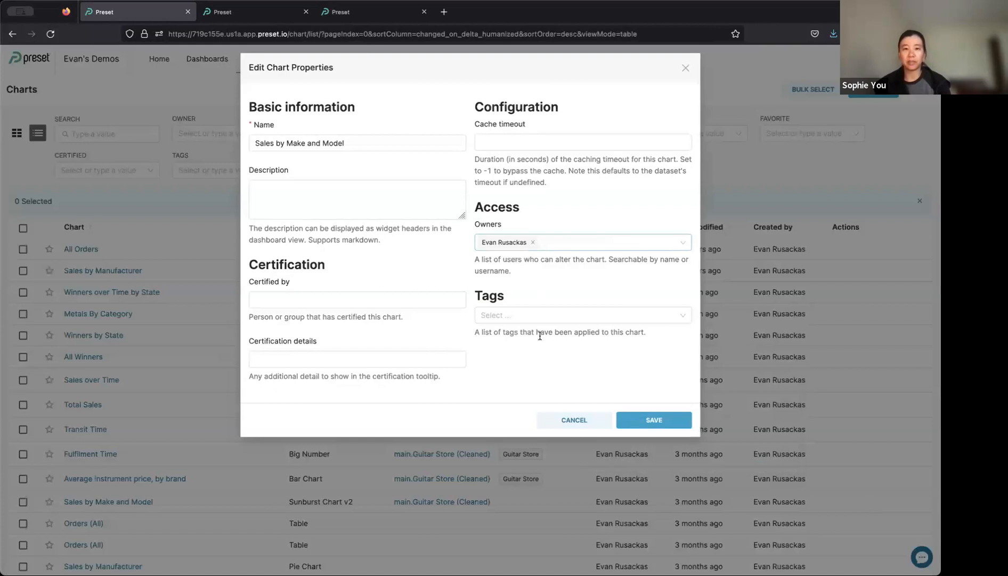
left_click(499, 314)
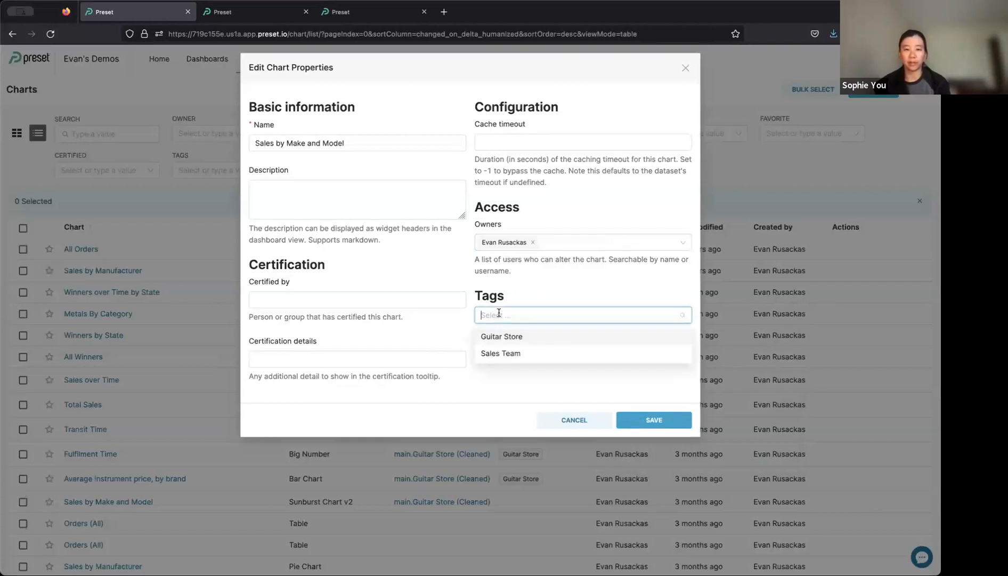
left_click(513, 336)
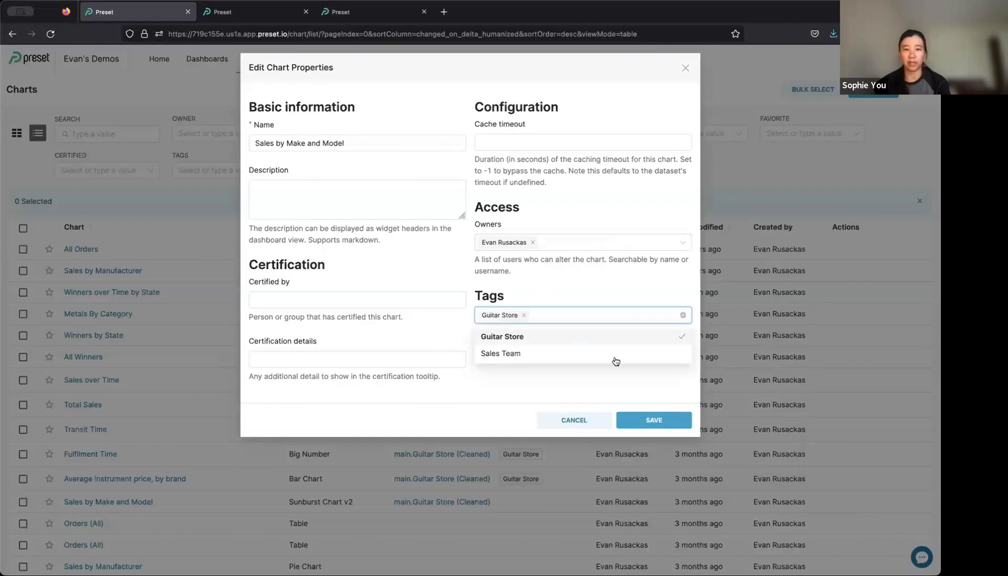
left_click(680, 421)
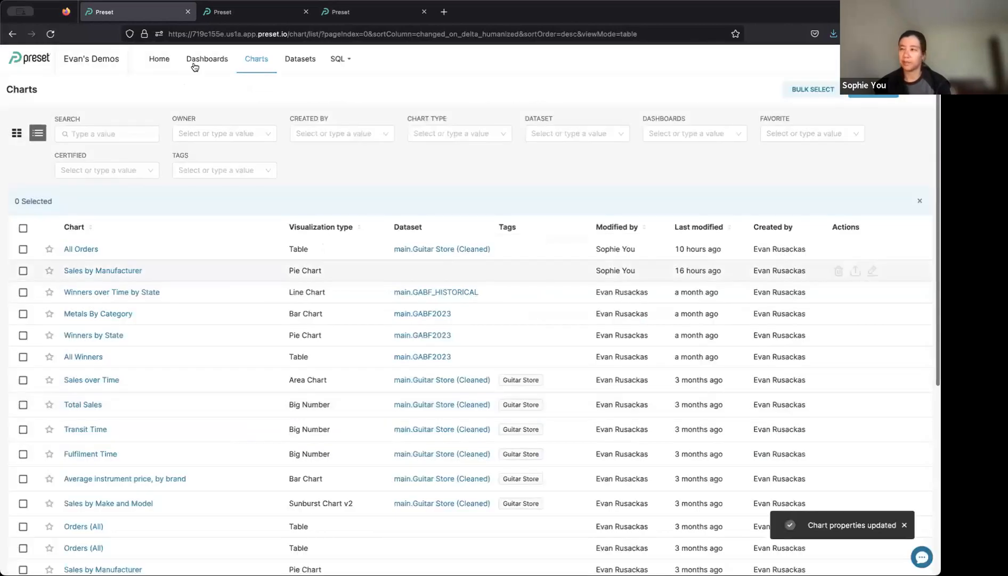
Add the Guitar Store tag in the properties of the Guitar Store Tracking dashboard and save.
left_click(195, 65)
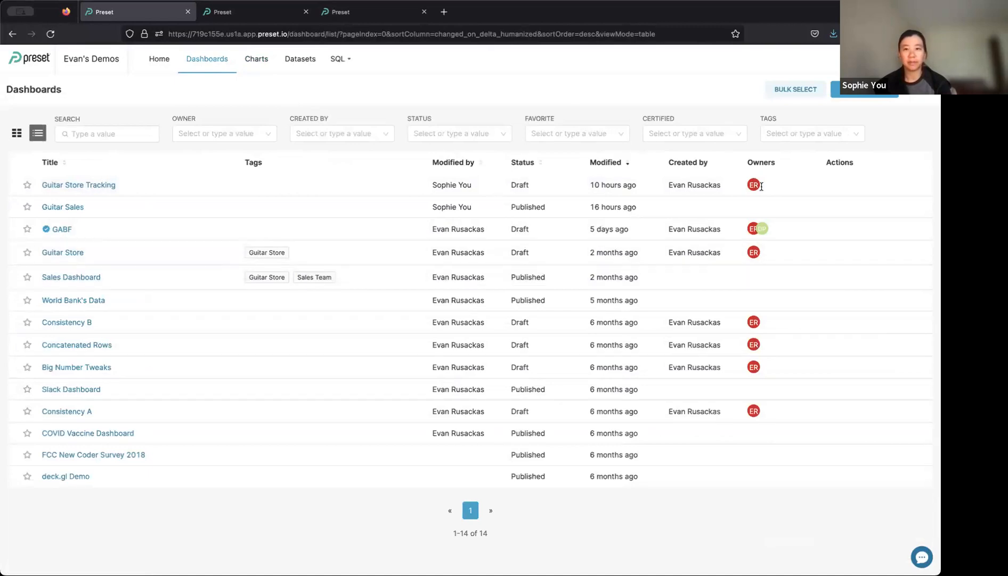
left_click(865, 185)
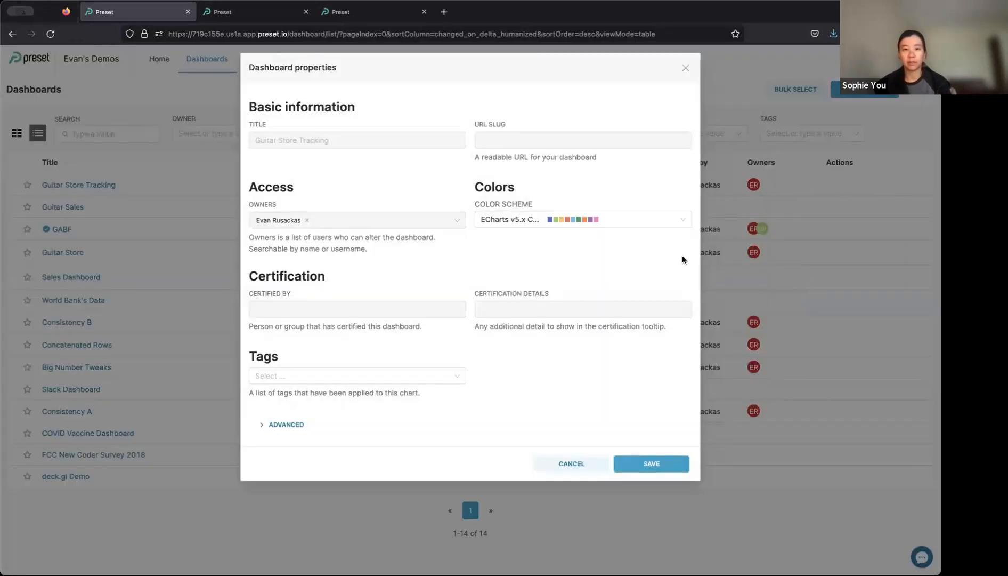
left_click(544, 308)
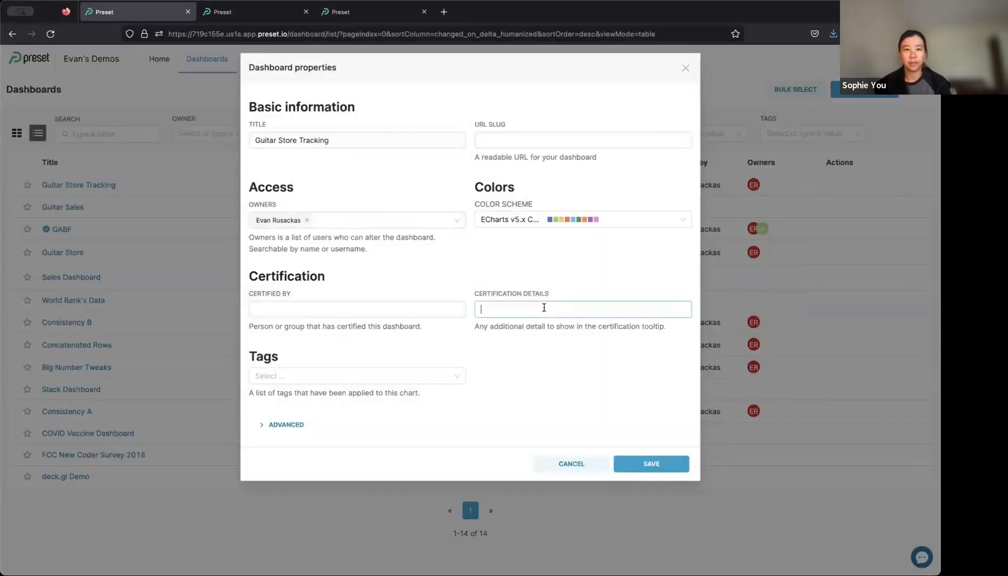
left_click(361, 377)
left_click(362, 397)
left_click(610, 406)
left_click(643, 463)
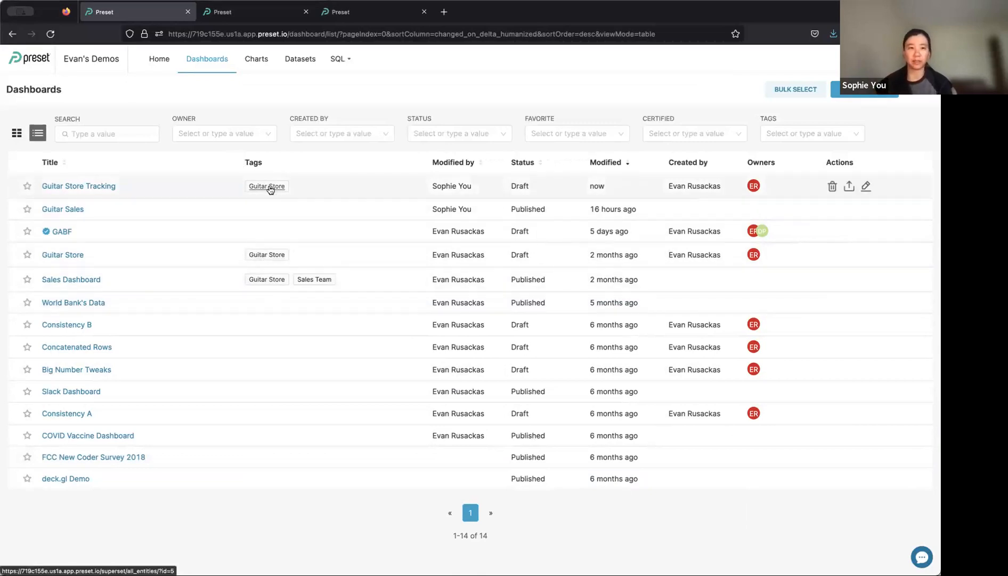
View everything tagged Guitar Store, and check the tag filter options in the dashboards list.
left_click(267, 255)
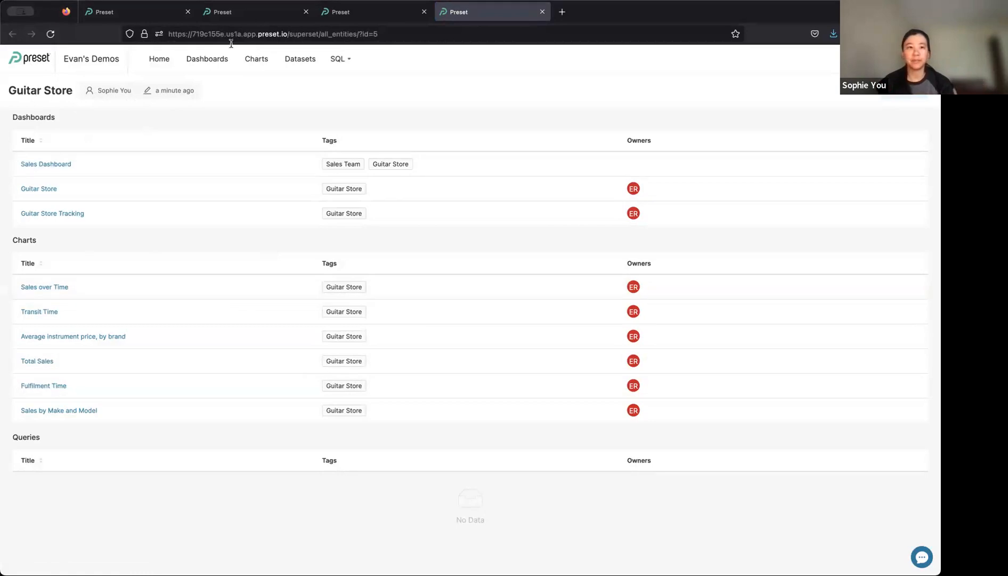
left_click(223, 59)
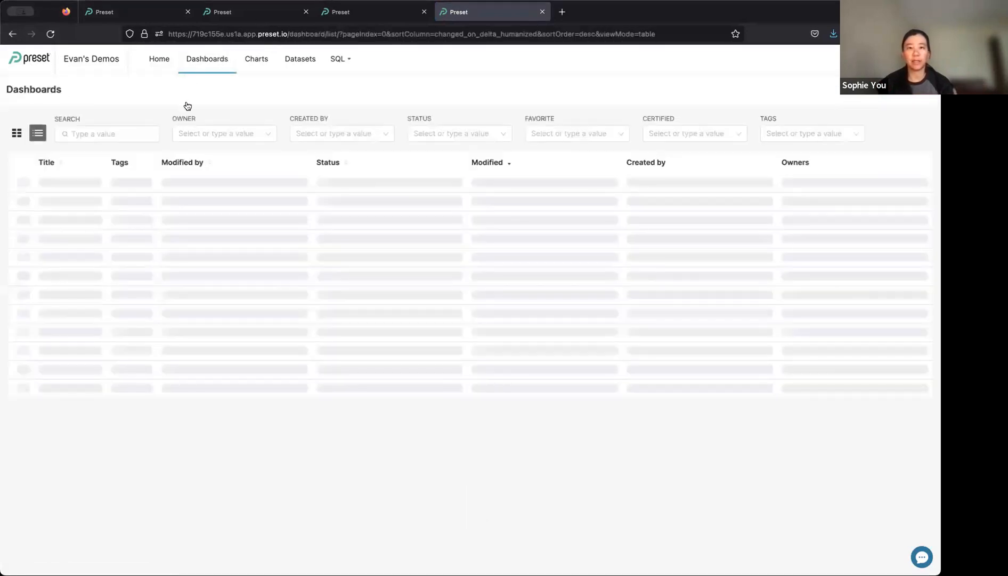
left_click(801, 133)
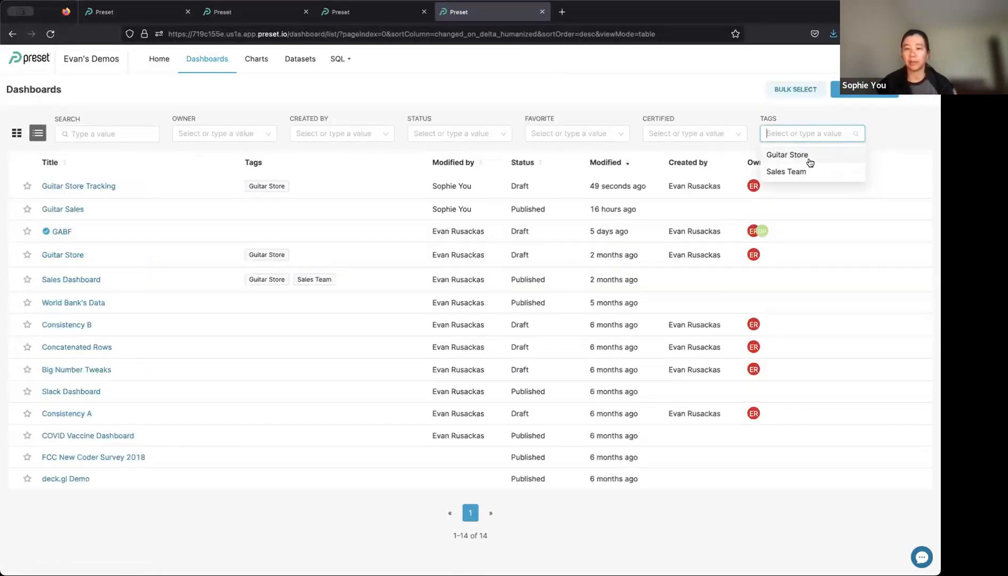
left_click(717, 97)
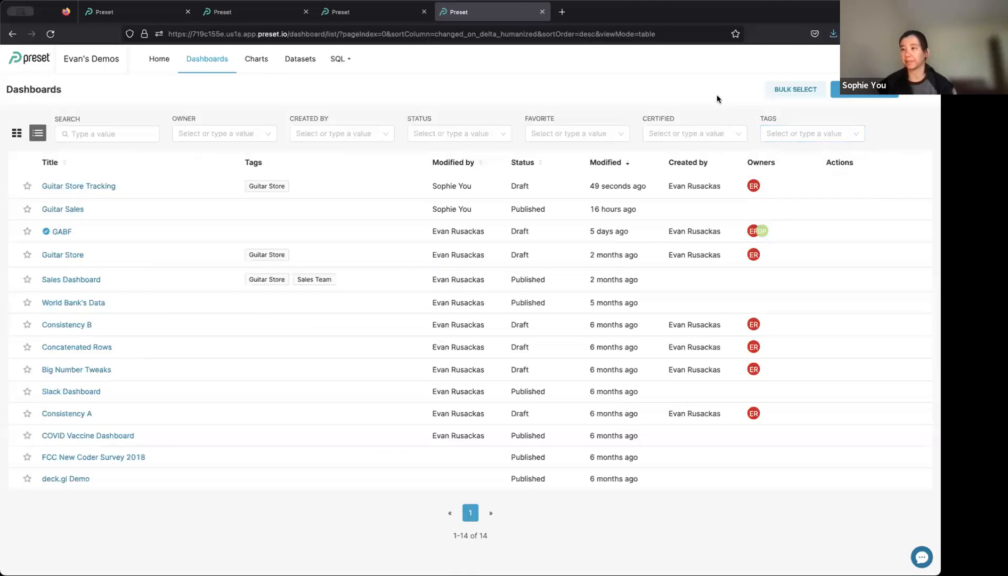